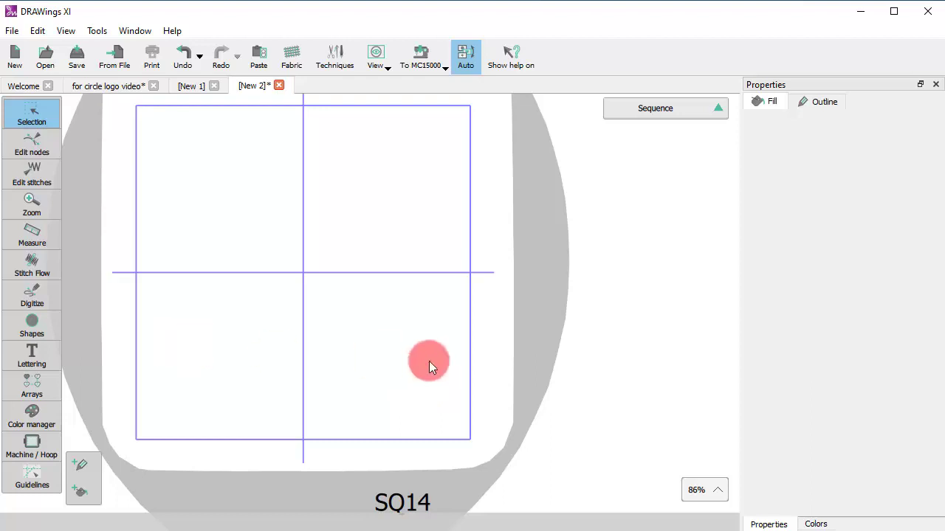
# Draw a perfect circle about 68 mm in diameter around the vertical centre line of the SQ14 hoop.
pyautogui.click(37, 325)
pyautogui.click(73, 322)
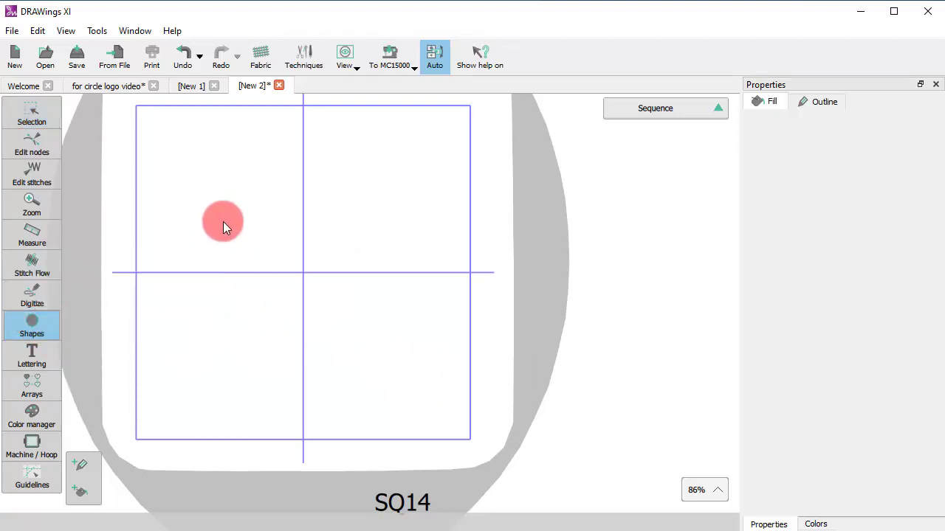
pyautogui.moveTo(223, 221); pyautogui.dragTo(388, 379)
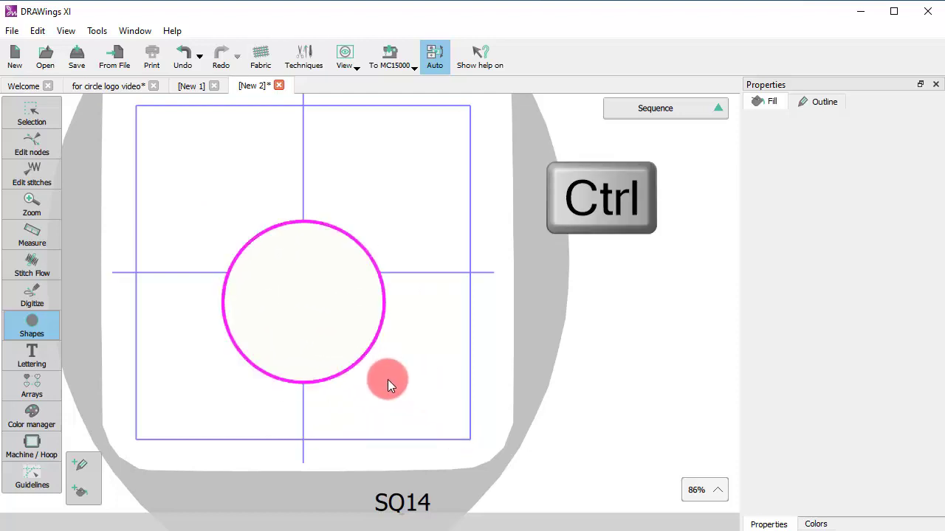
pyautogui.click(433, 368)
pyautogui.click(366, 345)
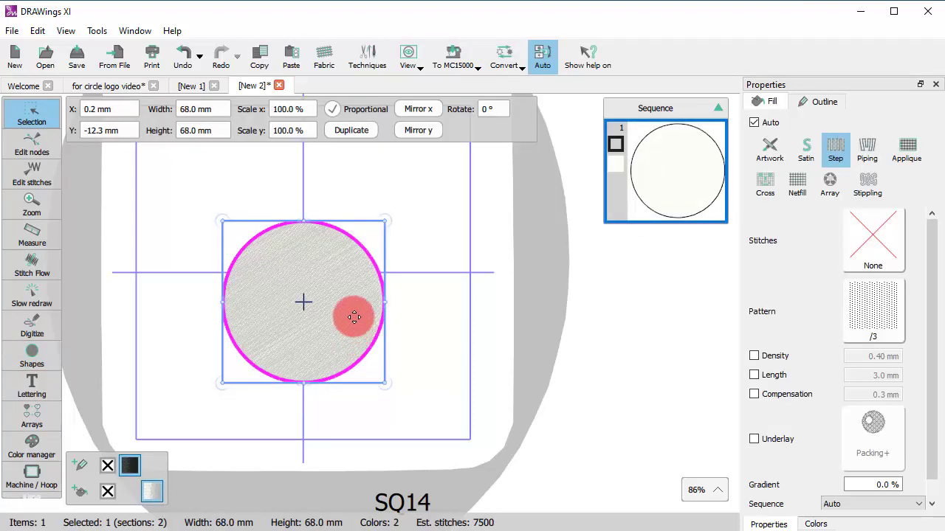
# Resize the circle proportionally to a width of 50 mm.
pyautogui.moveTo(387, 220)
pyautogui.mouseDown()
pyautogui.moveTo(354, 226)
pyautogui.moveTo(383, 213)
pyautogui.mouseUp()
pyautogui.scroll(2, 304, 290)
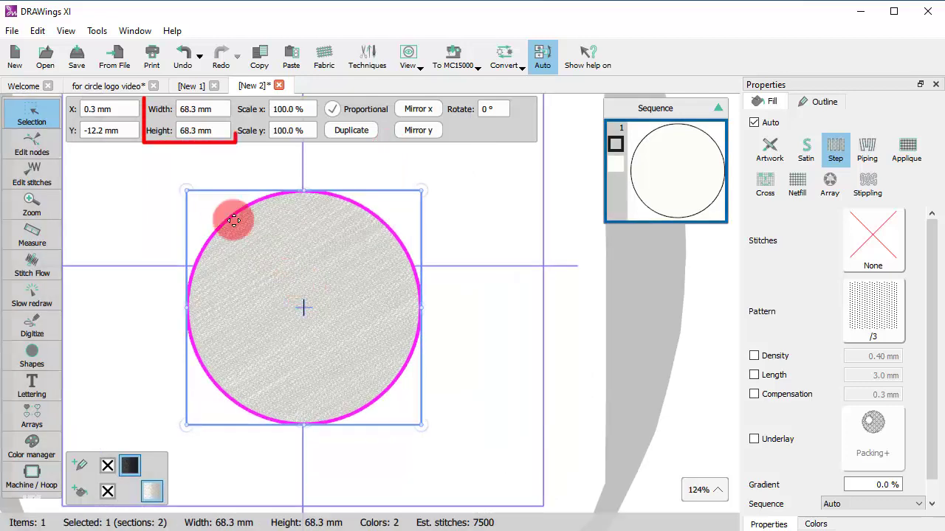
pyautogui.doubleClick(191, 112)
pyautogui.write('50')
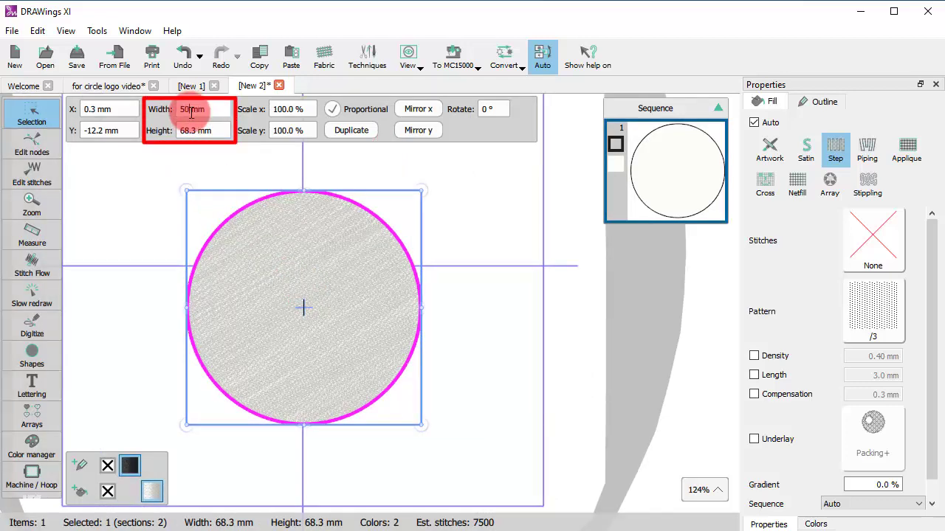
pyautogui.press('Return')
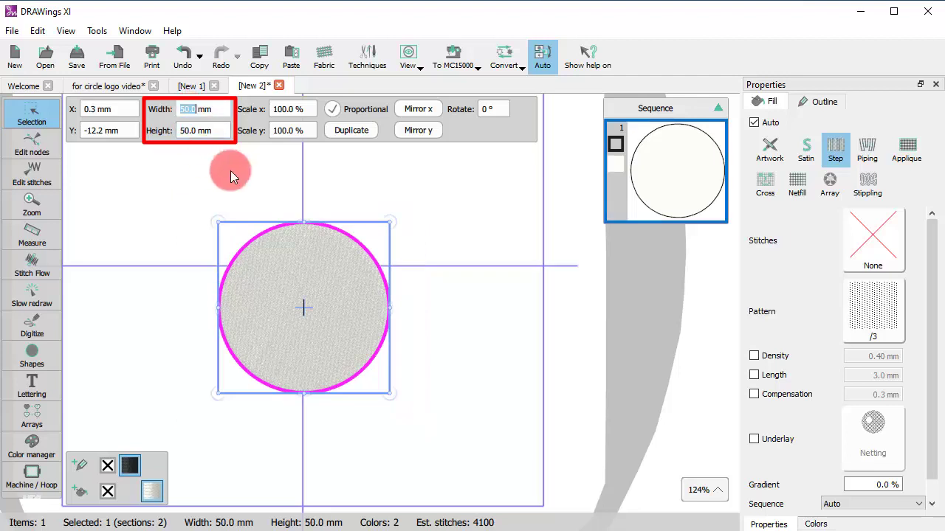
# Remove the circle's outline and centre the circle in the hoop at X 0 mm, Y 0 mm.
pyautogui.click(107, 468)
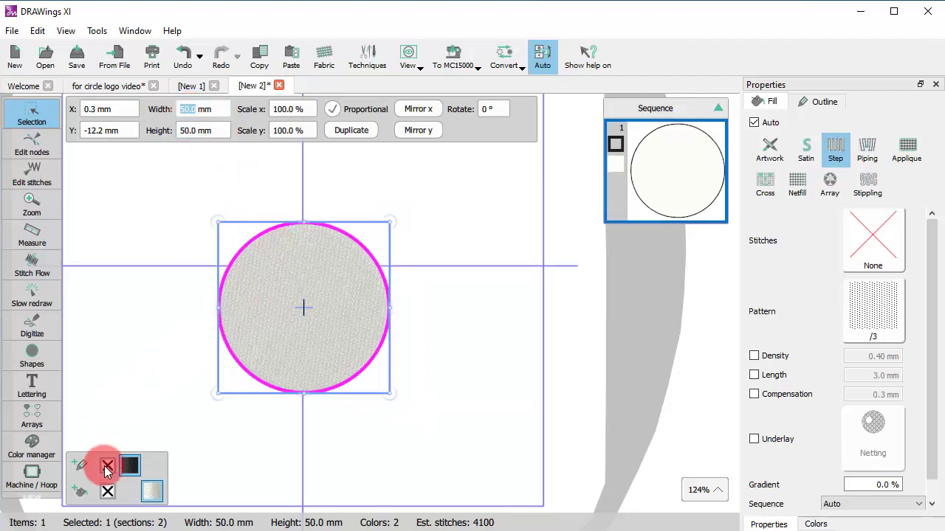
pyautogui.click(106, 469)
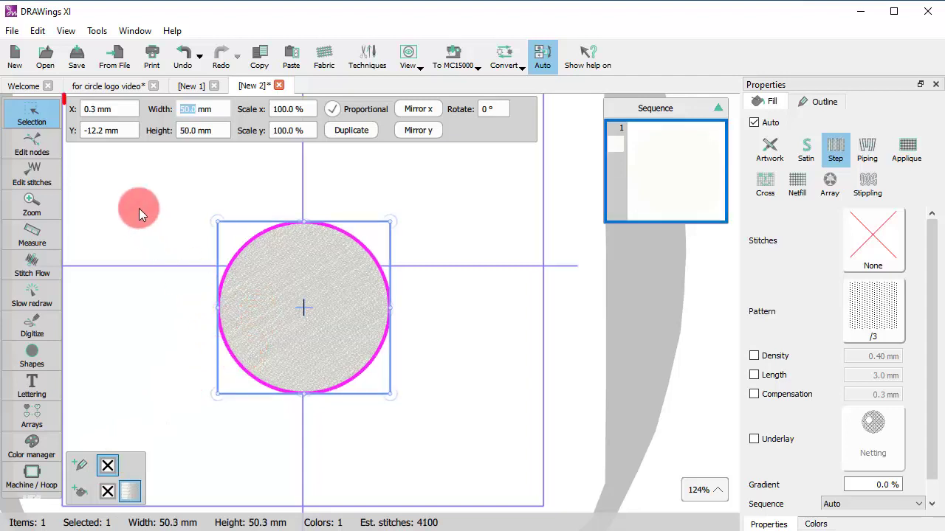
pyautogui.click(94, 110)
pyautogui.write('0')
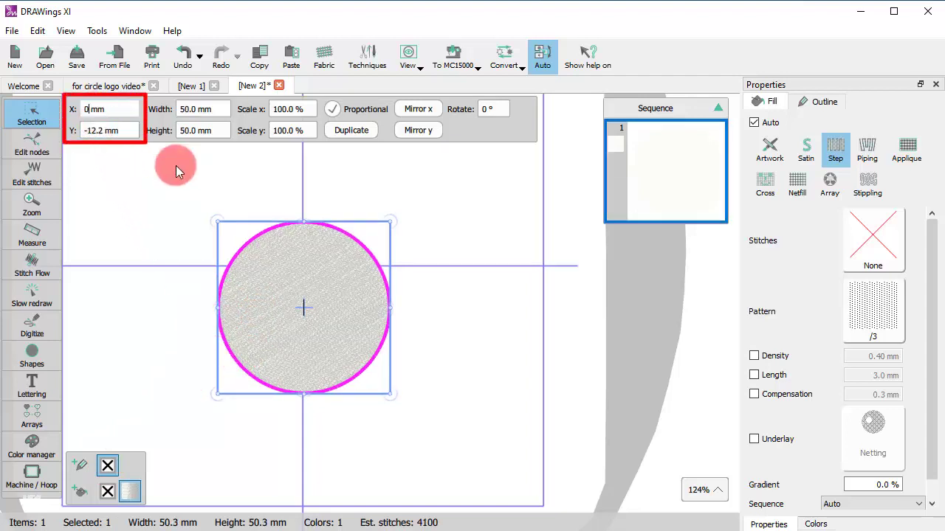
pyautogui.press('Tab')
pyautogui.write('0')
pyautogui.press('Return')
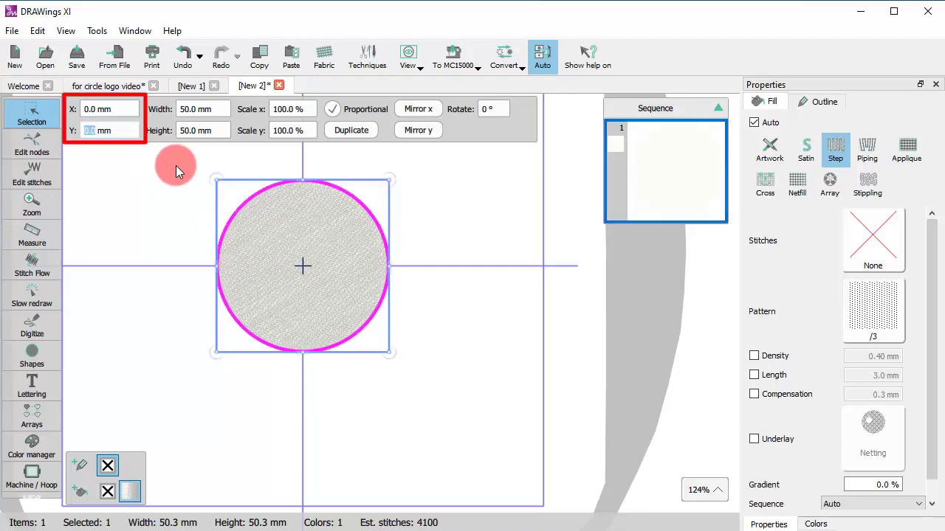
# Change the circle's fill to green, colour 1302 of the Madeira Classic palette, and deselect it.
pyautogui.scroll(3, 281, 253)
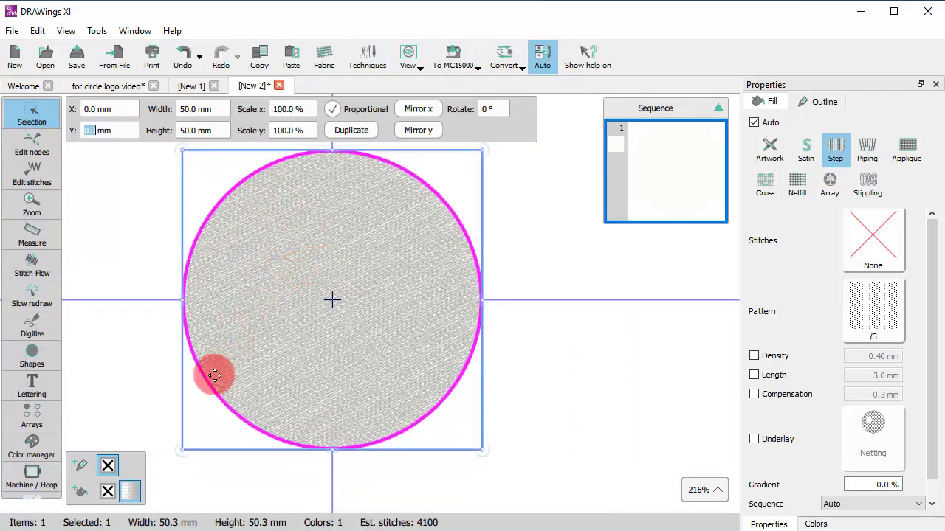
pyautogui.click(130, 492)
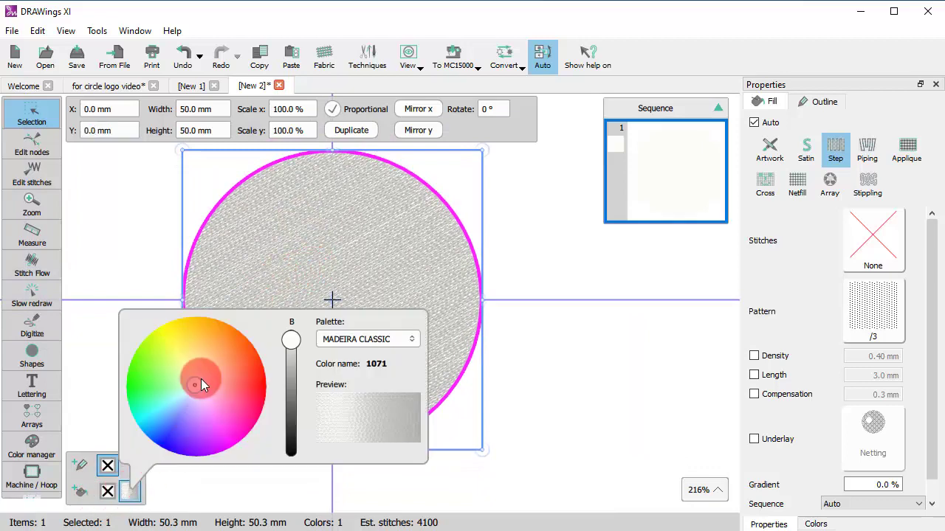
pyautogui.moveTo(197, 385)
pyautogui.mouseDown()
pyautogui.moveTo(246, 382)
pyautogui.moveTo(196, 403)
pyautogui.moveTo(181, 388)
pyautogui.mouseUp()
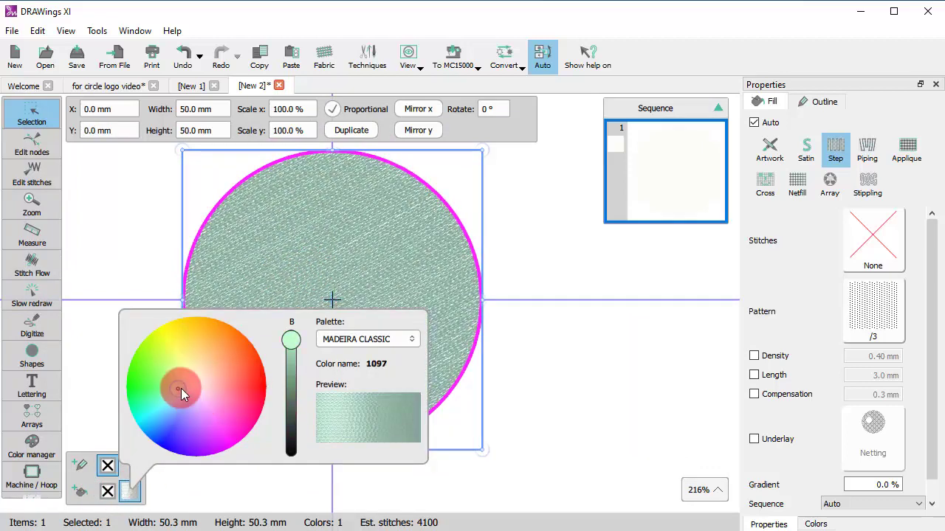
pyautogui.click(577, 375)
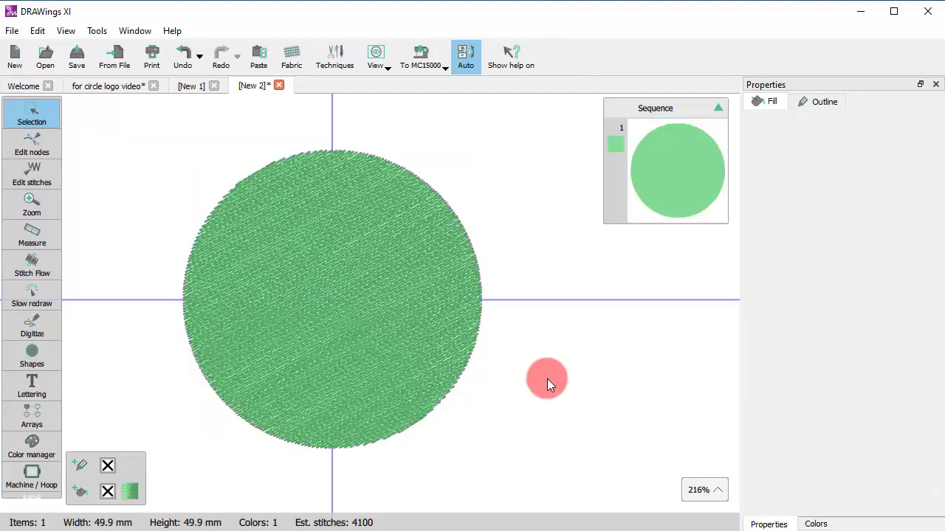
# Duplicate the green circle in place and set the copy's width to 10 mm.
pyautogui.click(404, 362)
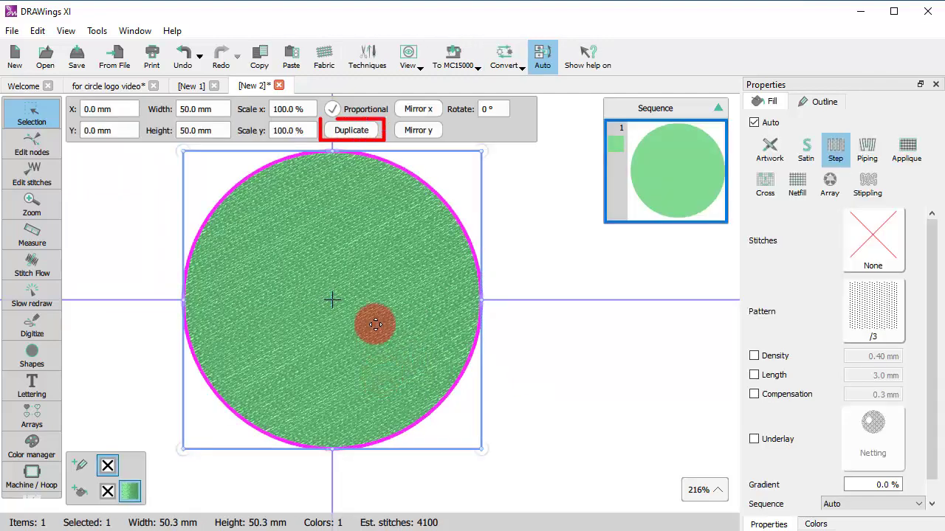
pyautogui.click(361, 134)
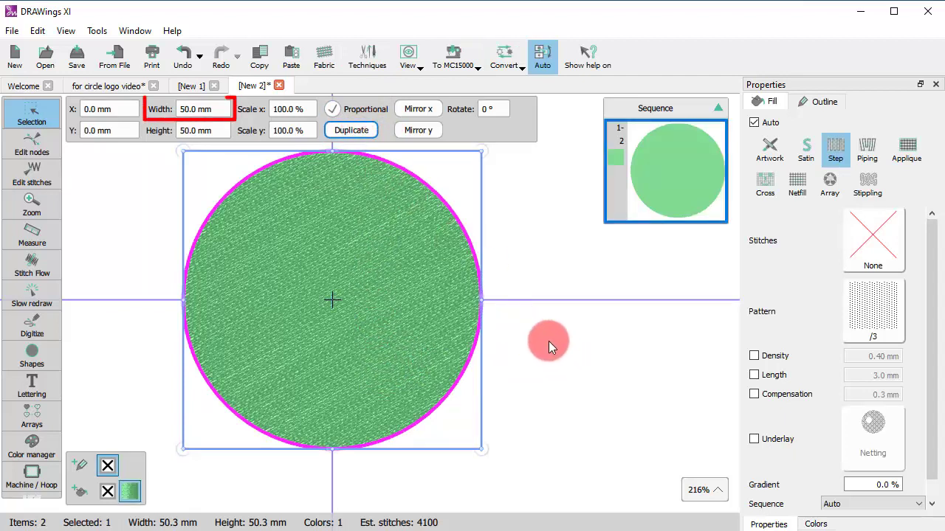
pyautogui.doubleClick(188, 109)
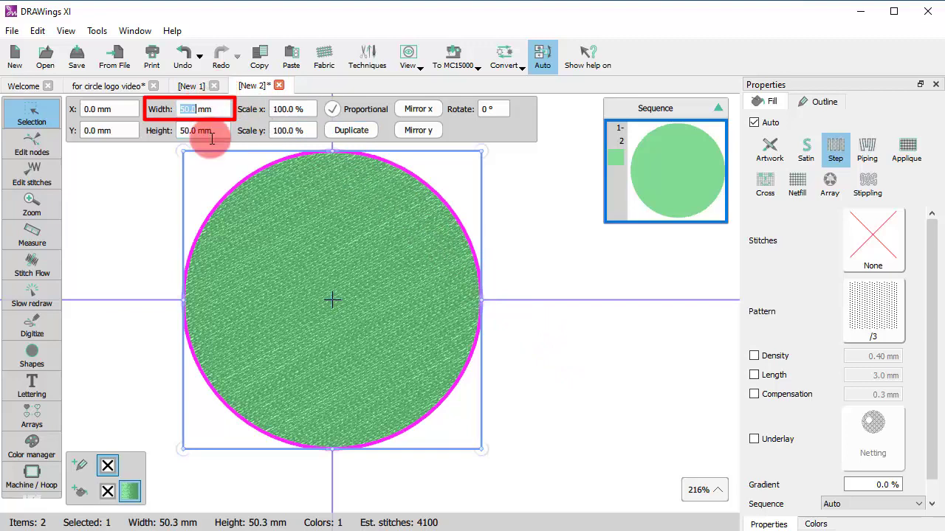
pyautogui.write('10')
pyautogui.press('Return')
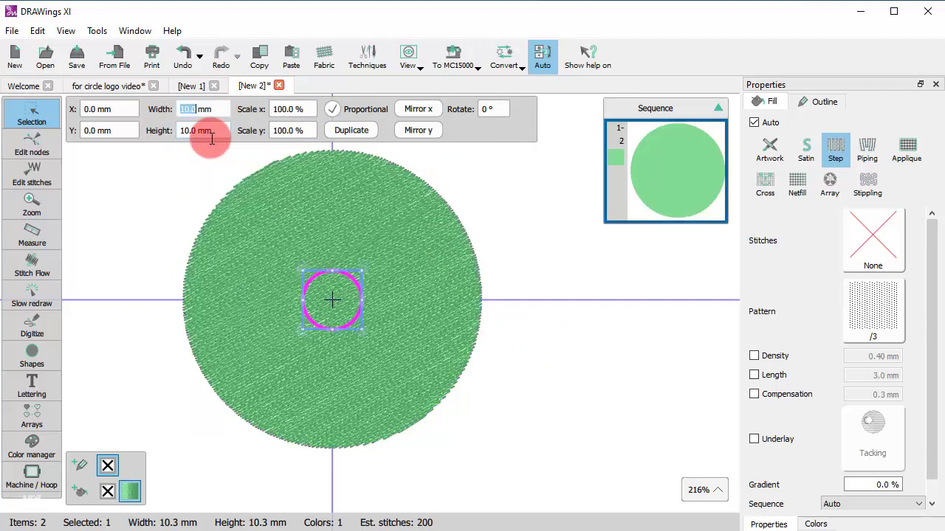
# Change the fill of the small centre circle to black by lowering the brightness fully, and deselect it.
pyautogui.click(74, 473)
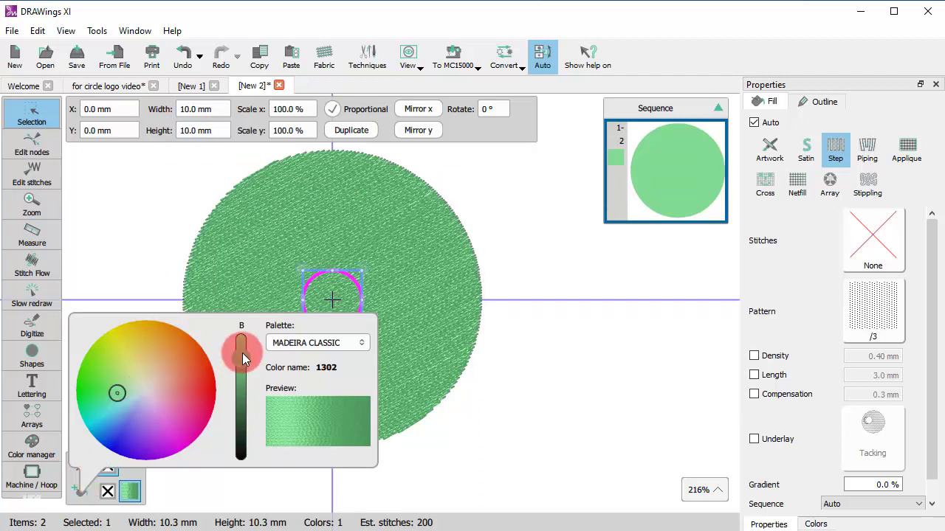
pyautogui.moveTo(240, 358); pyautogui.dragTo(236, 459)
pyautogui.click(528, 409)
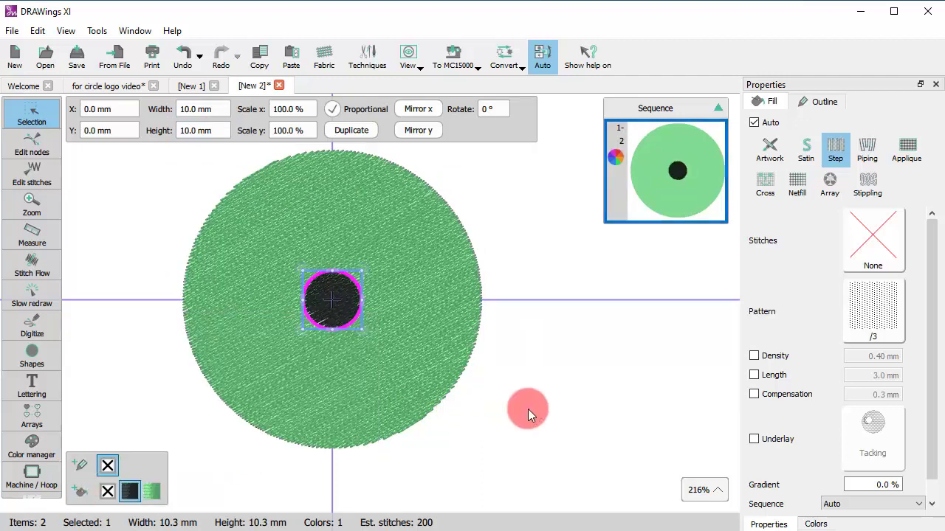
pyautogui.click(528, 409)
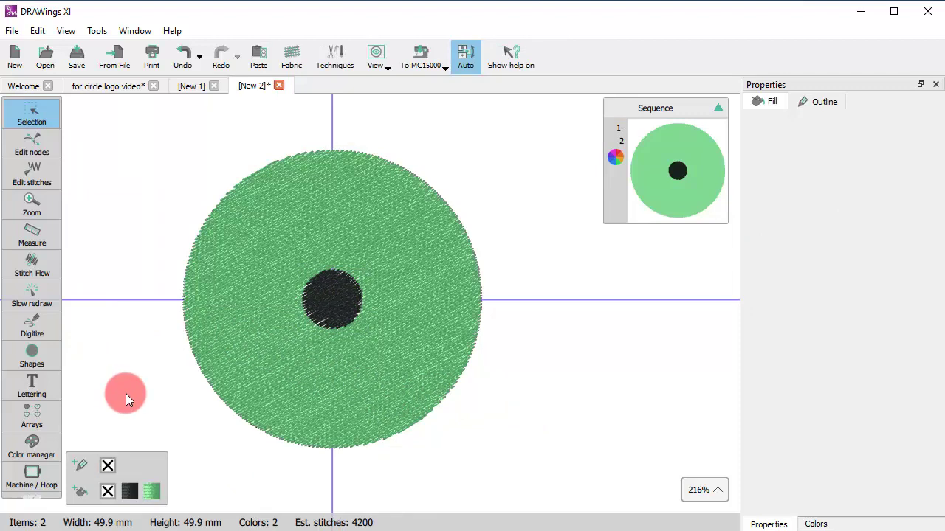
# Digitize an open curved line about 23.6 mm high from the black circle to just beyond the green circle's upper edge.
pyautogui.click(37, 322)
pyautogui.click(104, 320)
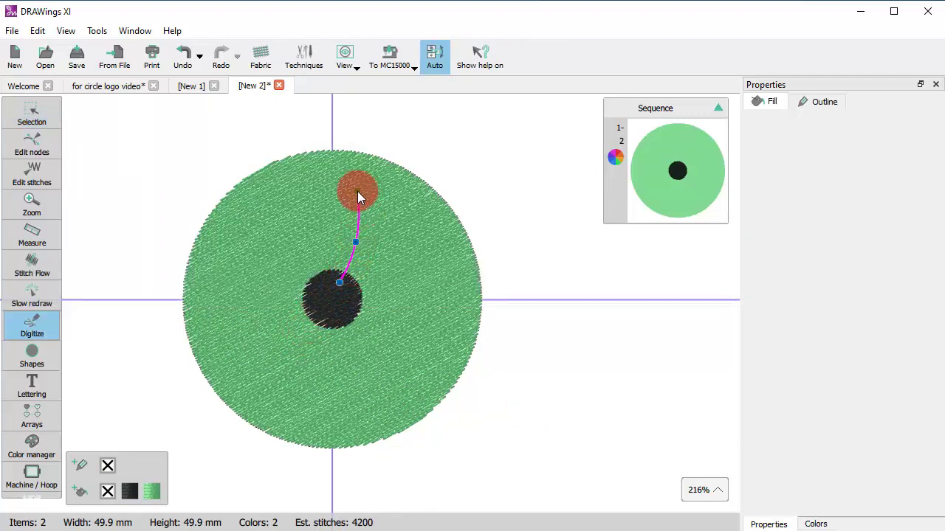
pyautogui.click(357, 191)
pyautogui.doubleClick(342, 144)
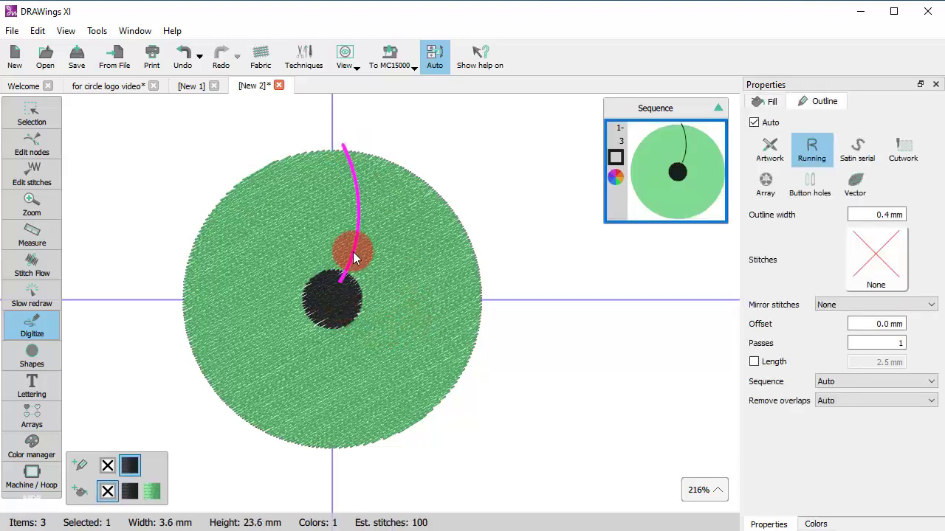
pyautogui.press('Escape')
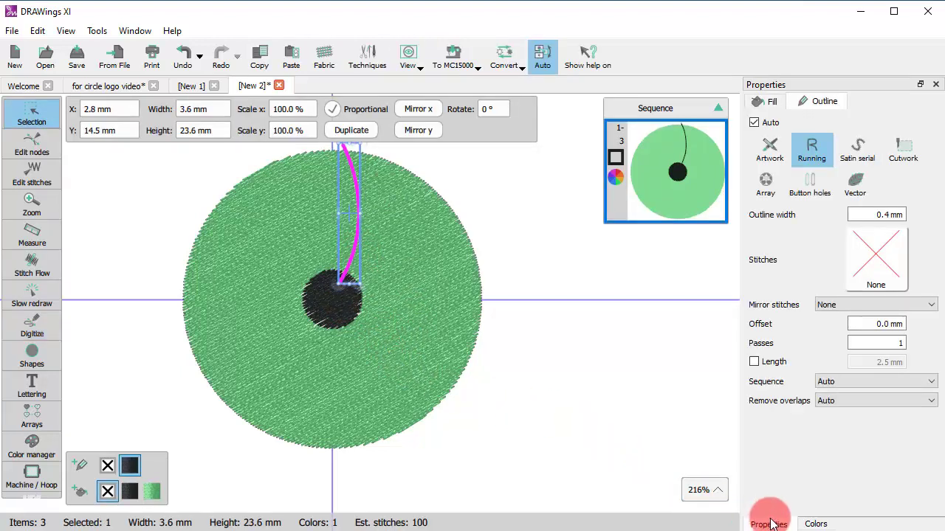
# Set the curved line's outline type to Satin serial with an outline width of 1.5 mm.
pyautogui.click(859, 150)
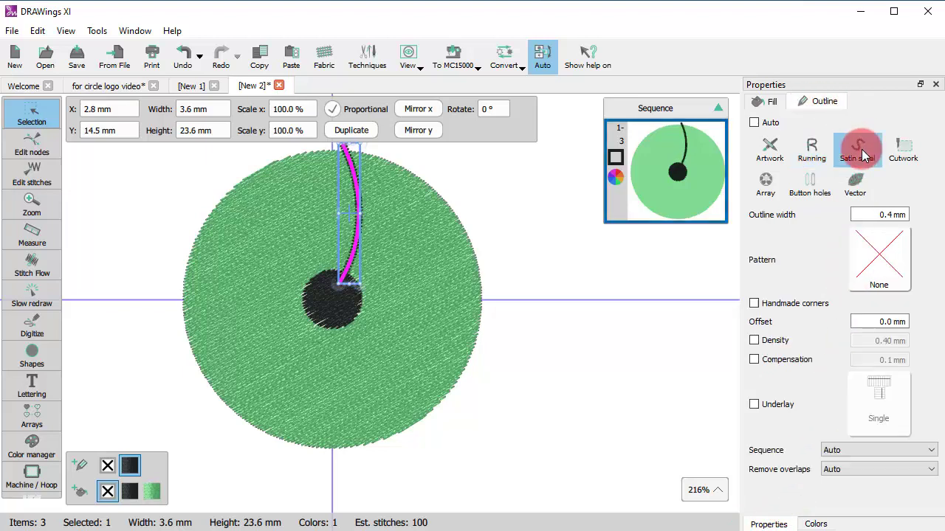
pyautogui.tripleClick(863, 214)
pyautogui.write('1.5')
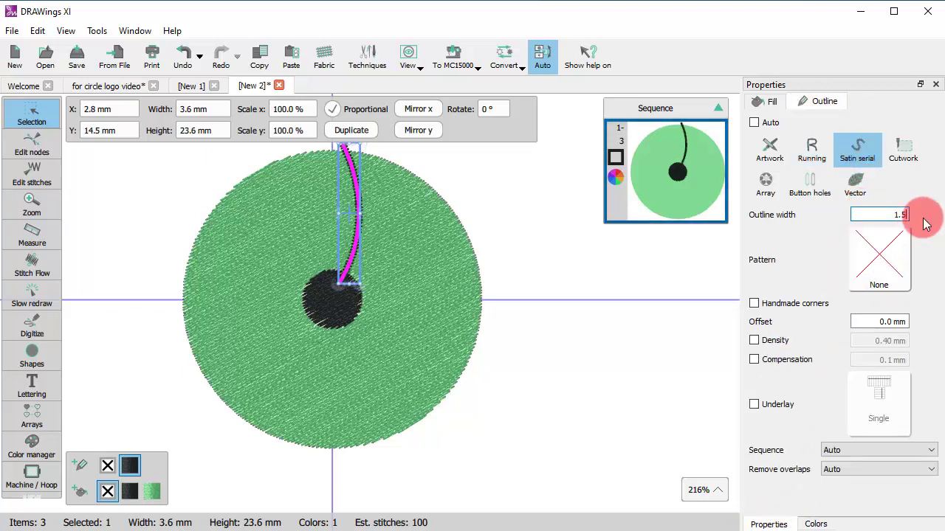
pyautogui.press('Return')
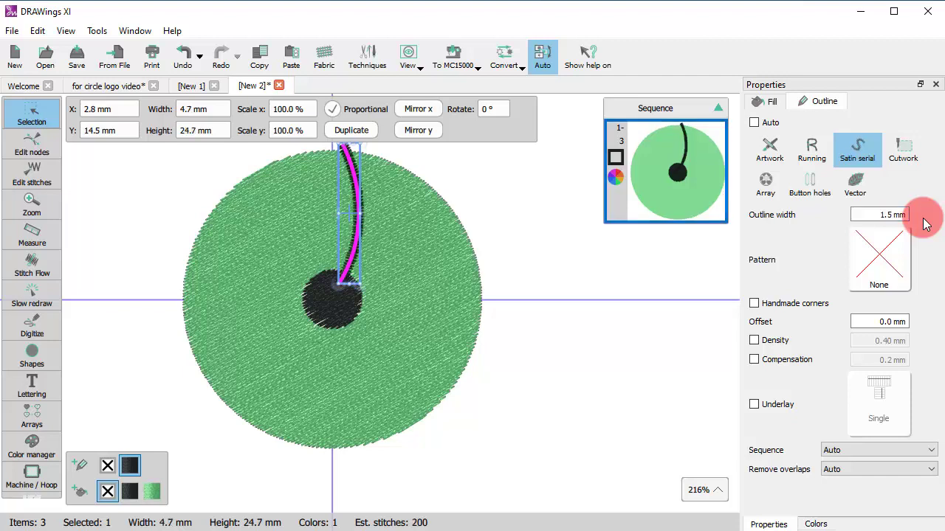
# Convert the curved line's outline to an object and deselect it.
pyautogui.rightClick(353, 256)
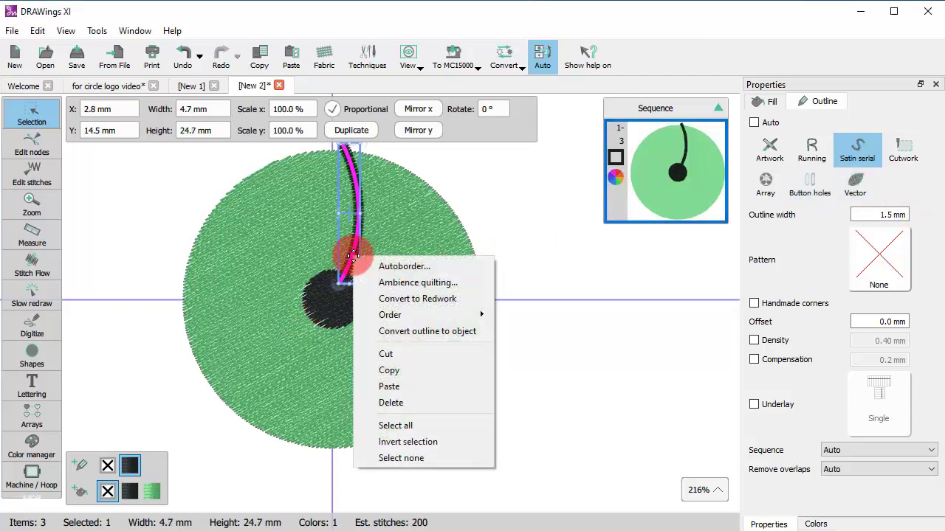
pyautogui.click(408, 334)
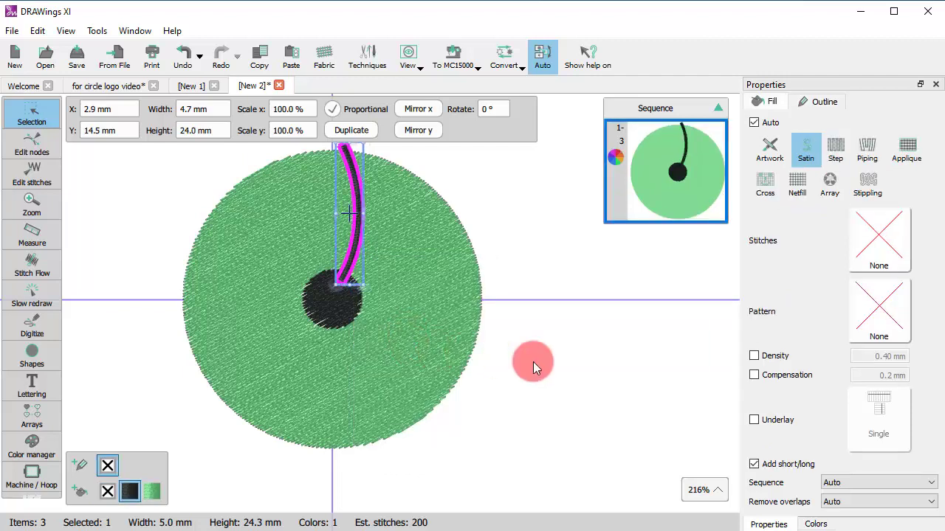
pyautogui.click(532, 359)
# Start a circular array of the curved satin object around the centre of the circles.
pyautogui.scroll(4, 319, 183)
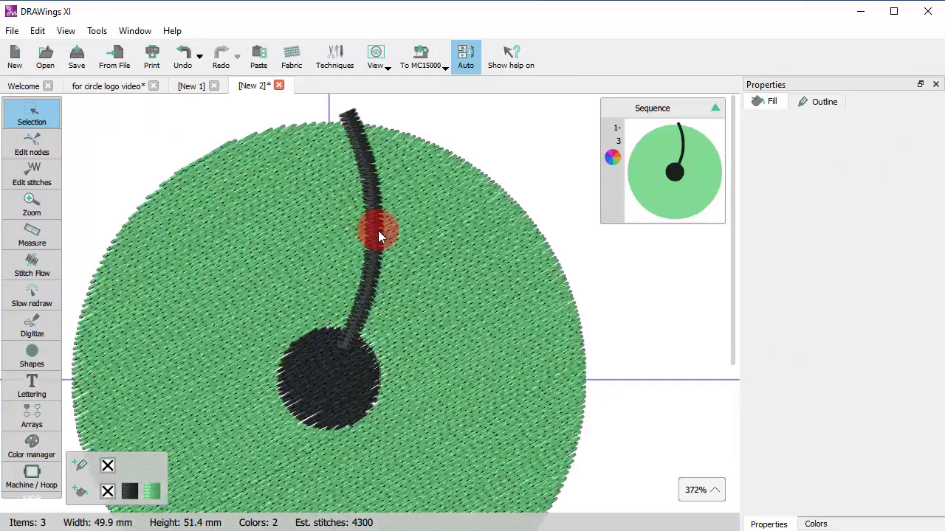
pyautogui.click(372, 252)
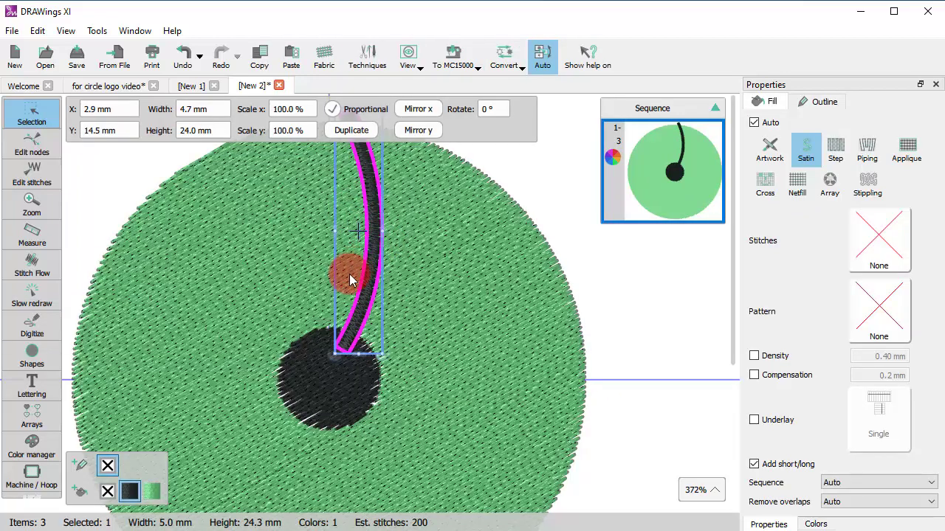
pyautogui.scroll(-2, 350, 271)
pyautogui.scroll(-1, 350, 270)
pyautogui.click(31, 413)
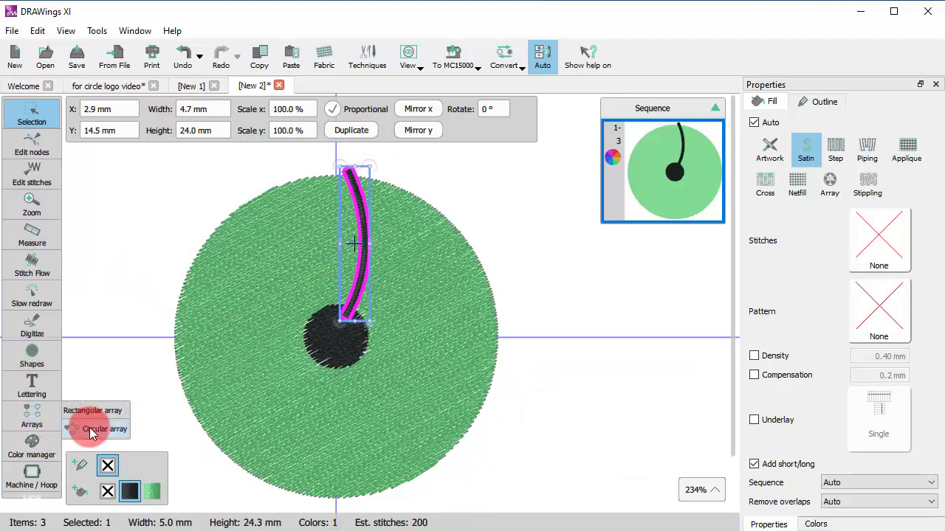
pyautogui.click(89, 428)
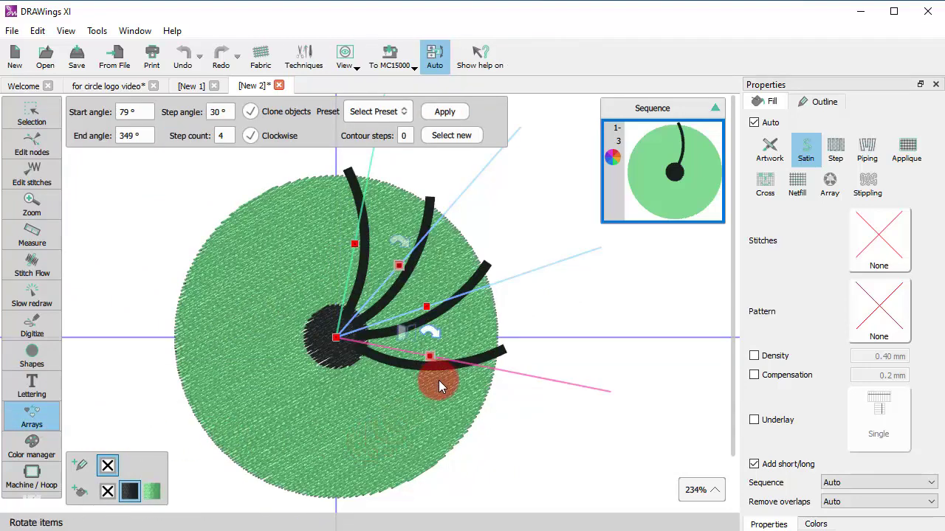
# Set both the start angle and the end angle of the circular array to 90°.
pyautogui.doubleClick(123, 111)
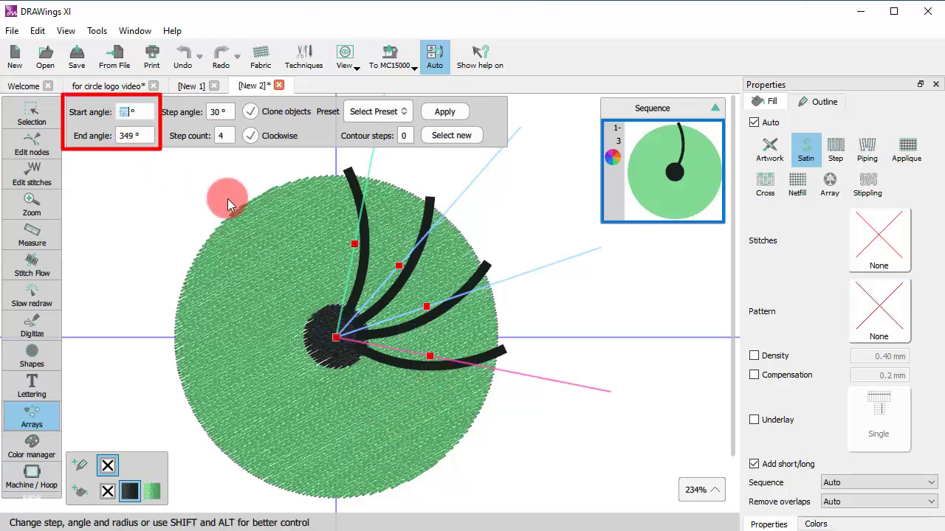
pyautogui.write('90')
pyautogui.press('Tab')
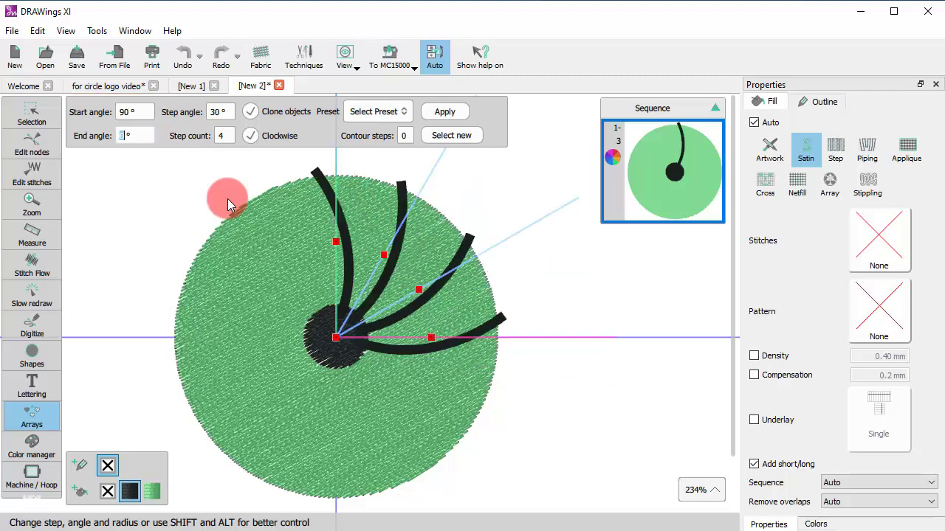
pyautogui.write('90')
pyautogui.press('Return')
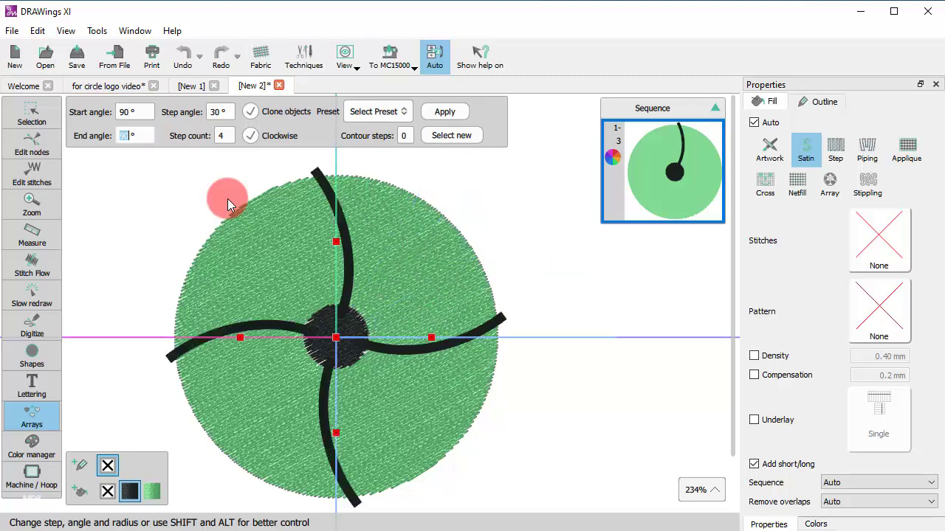
# Set the array's step count to 6, shift its start angle to 89° and apply the array.
pyautogui.click(220, 139)
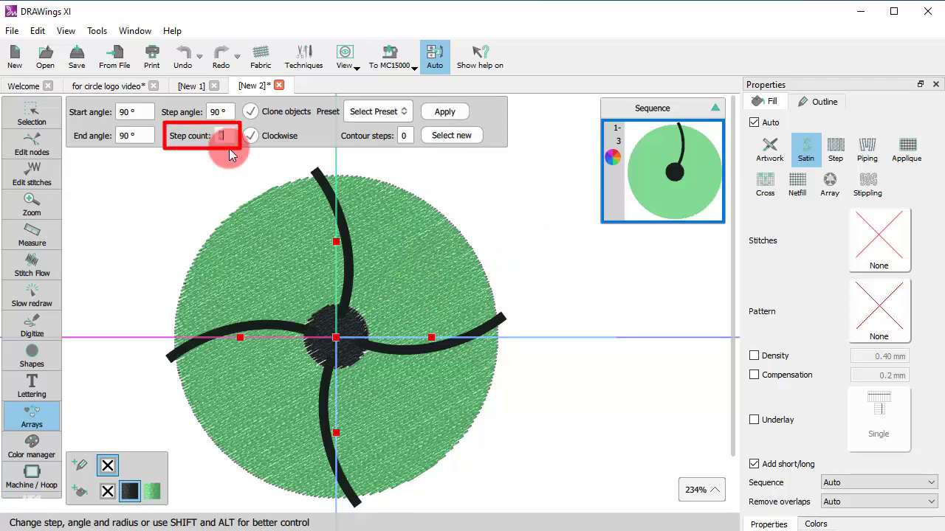
pyautogui.write('6')
pyautogui.press('Return')
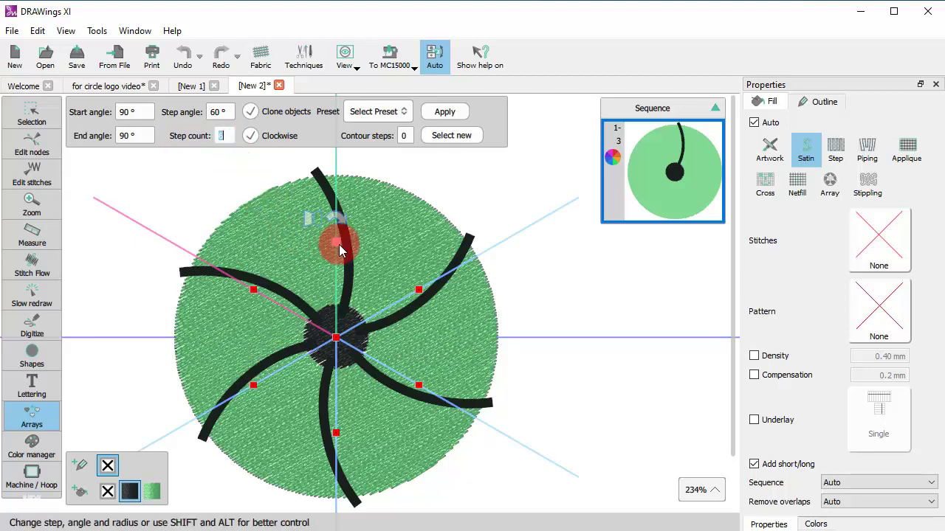
pyautogui.moveTo(339, 251)
pyautogui.mouseDown()
pyautogui.moveTo(374, 256)
pyautogui.moveTo(382, 274)
pyautogui.moveTo(369, 346)
pyautogui.moveTo(396, 304)
pyautogui.moveTo(313, 261)
pyautogui.moveTo(282, 271)
pyautogui.moveTo(279, 289)
pyautogui.moveTo(263, 279)
pyautogui.moveTo(250, 246)
pyautogui.moveTo(352, 251)
pyautogui.moveTo(338, 243)
pyautogui.mouseUp()
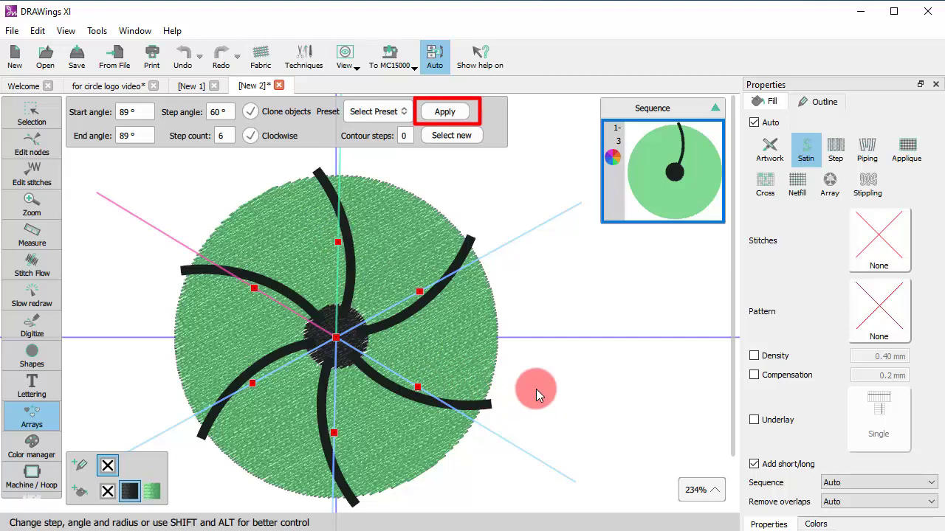
pyautogui.click(441, 111)
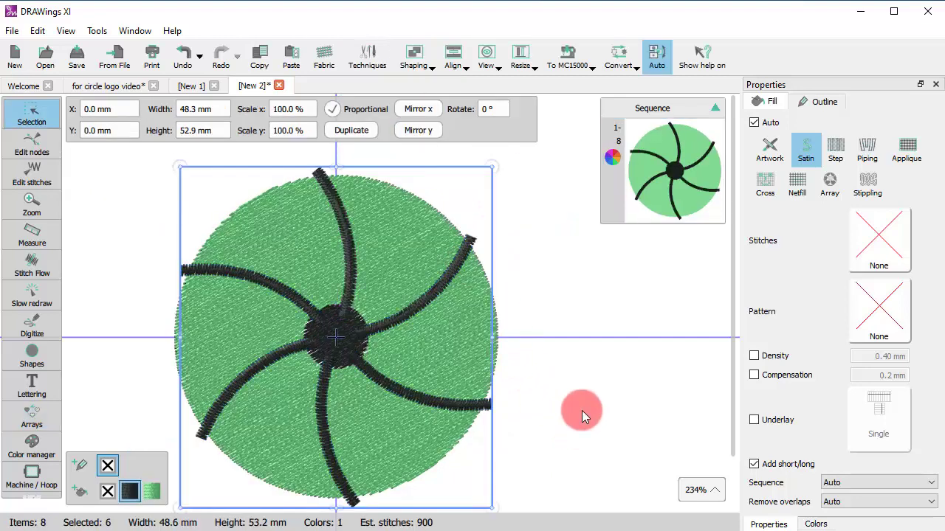
pyautogui.click(577, 422)
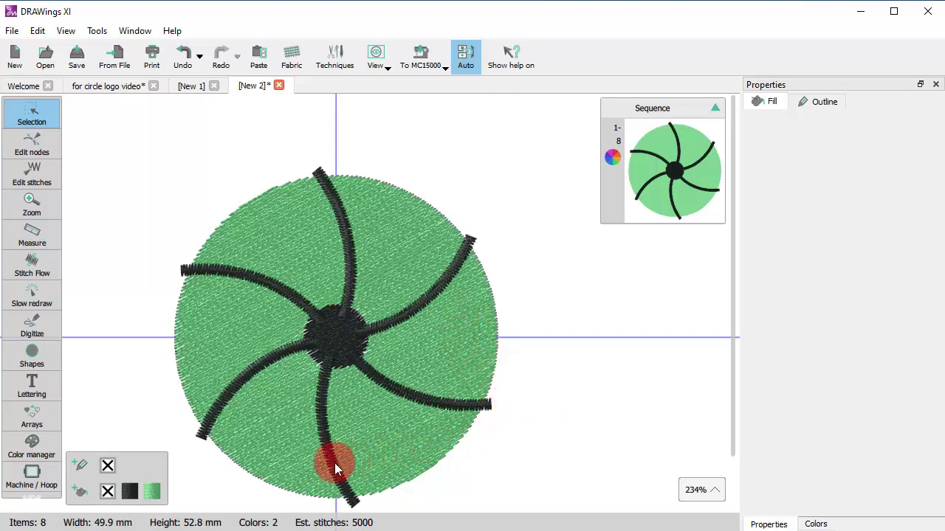
# Select all objects with the black fill colour and weld them into a single shape.
pyautogui.rightClick(130, 492)
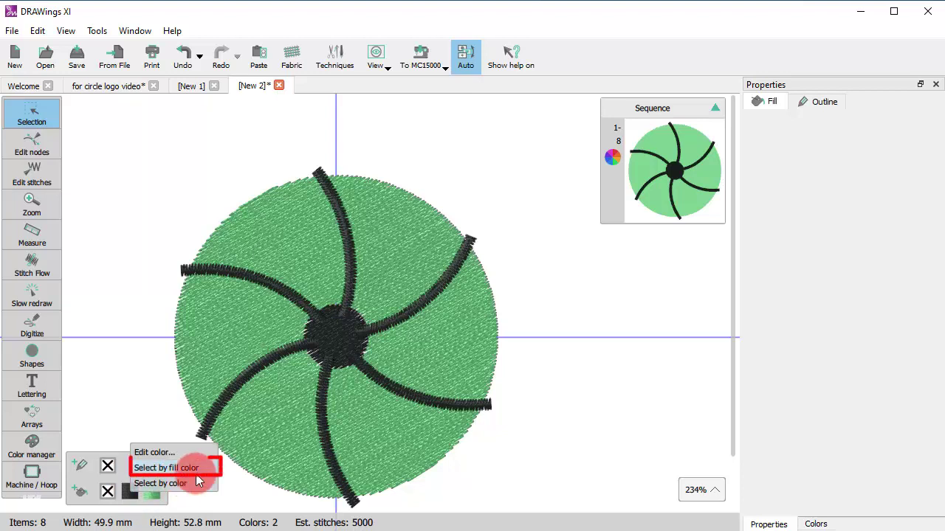
pyautogui.click(166, 467)
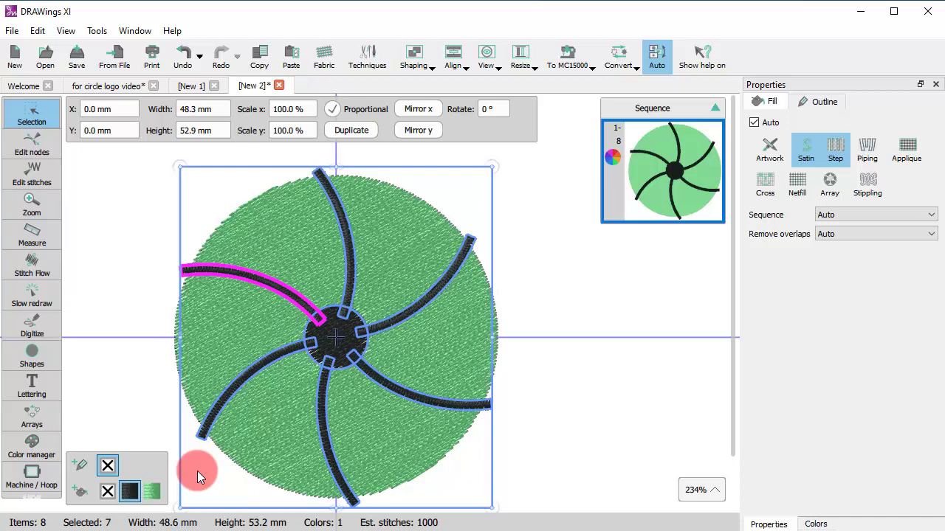
pyautogui.click(418, 54)
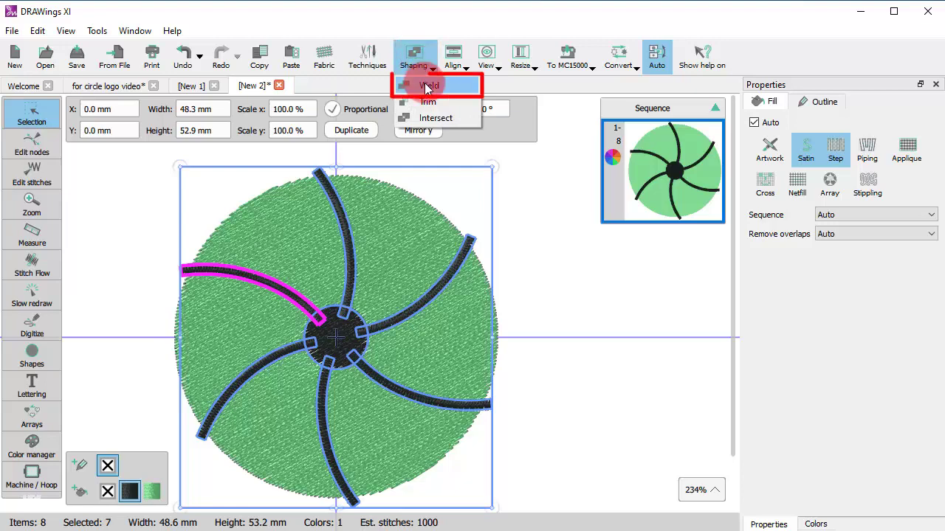
pyautogui.click(426, 86)
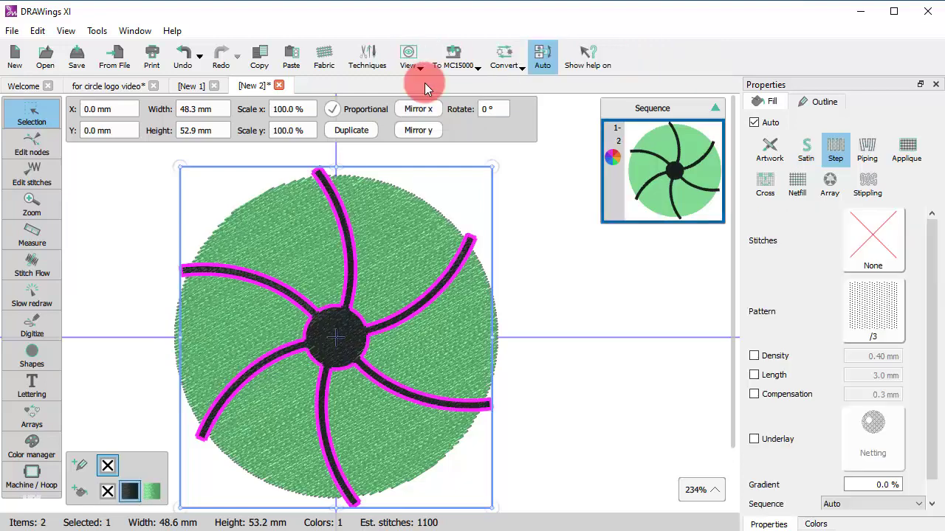
pyautogui.click(514, 341)
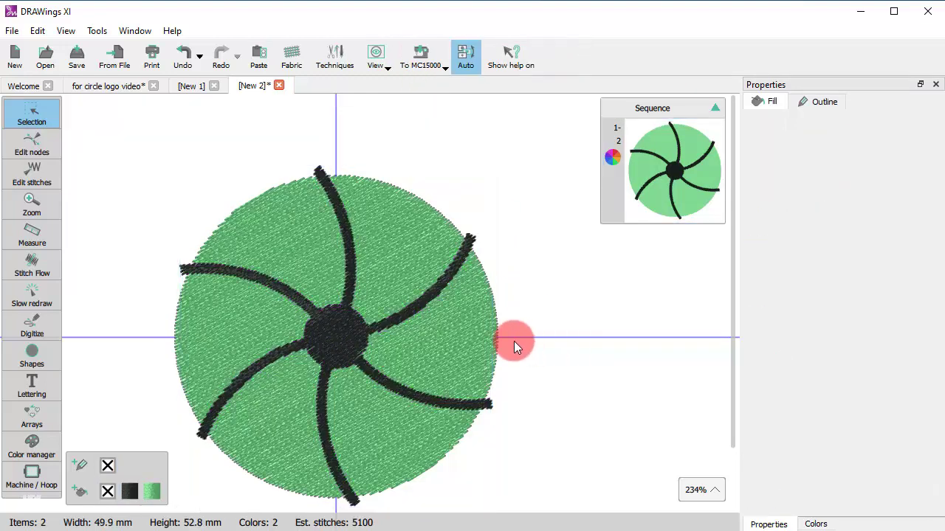
# Trim the green circle with the welded black shape.
pyautogui.click(342, 325)
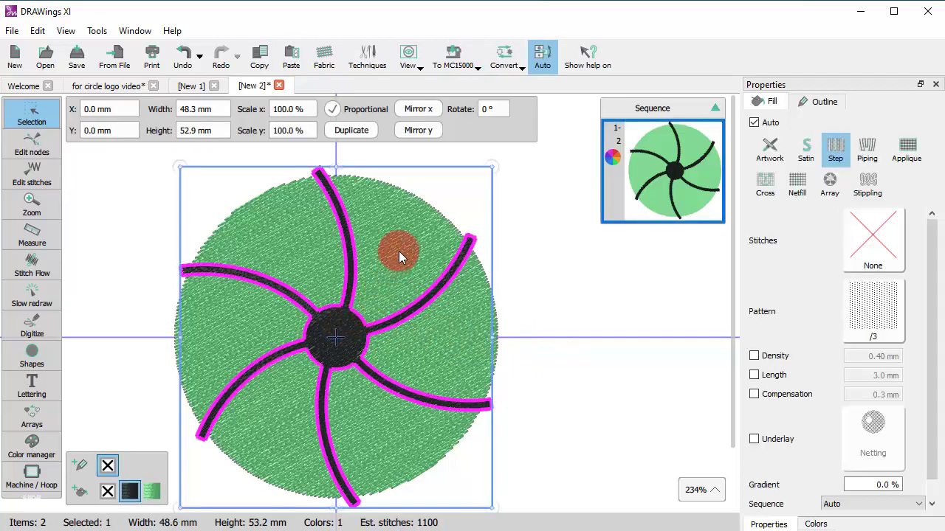
pyautogui.keyDown('shift'); pyautogui.click(403, 227); pyautogui.keyUp('shift')
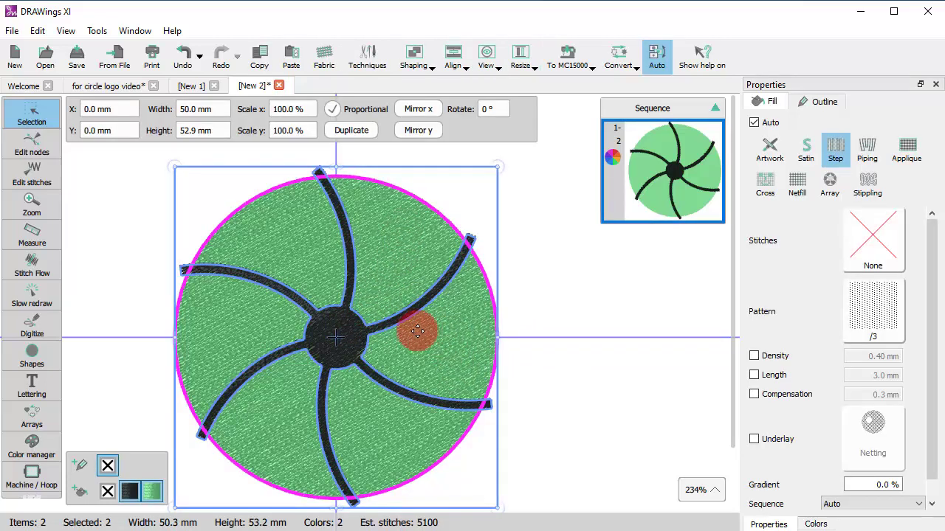
pyautogui.click(416, 52)
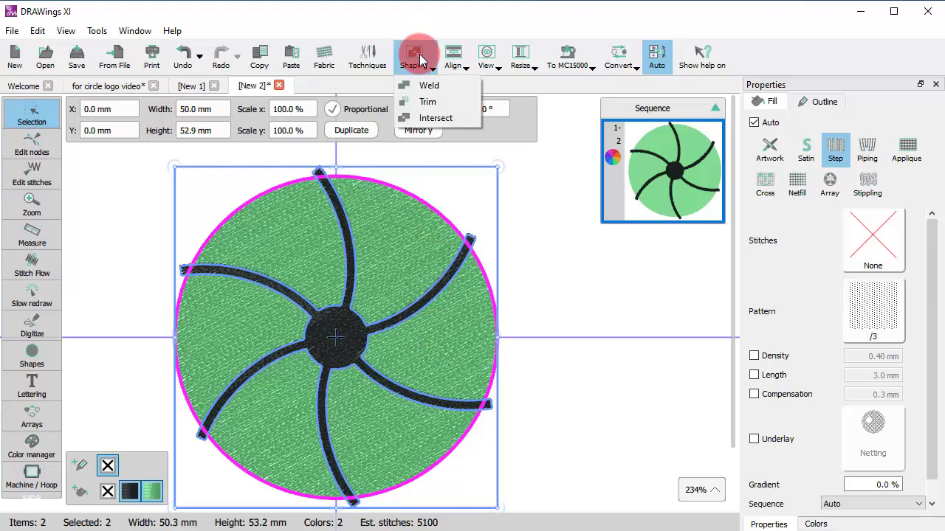
pyautogui.click(426, 102)
pyautogui.click(562, 388)
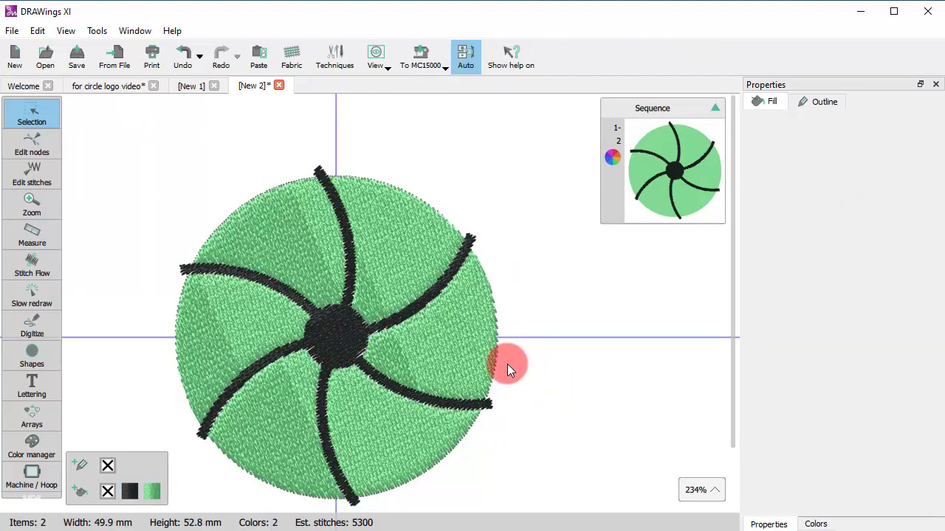
# Delete the welded black shape, leaving only the trimmed green circle.
pyautogui.click(440, 332)
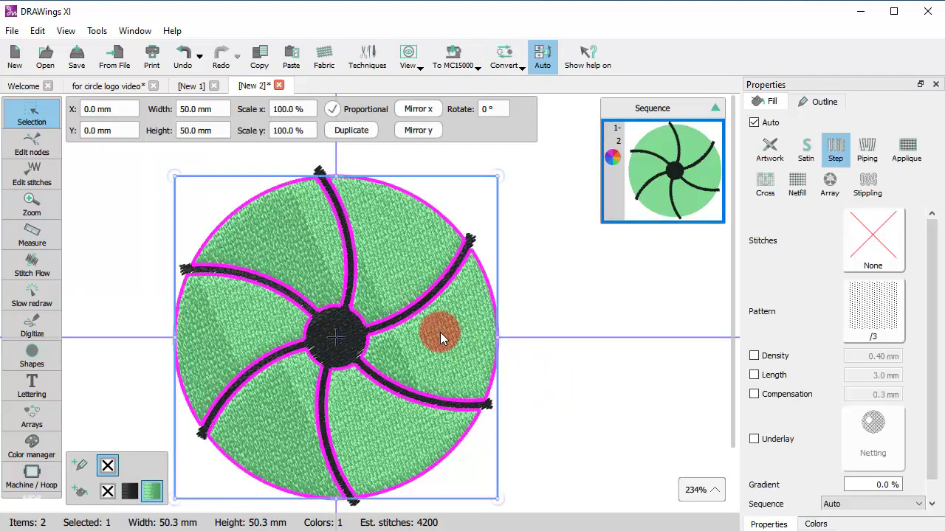
pyautogui.click(314, 309)
pyautogui.click(541, 376)
pyautogui.click(352, 342)
pyautogui.rightClick(346, 341)
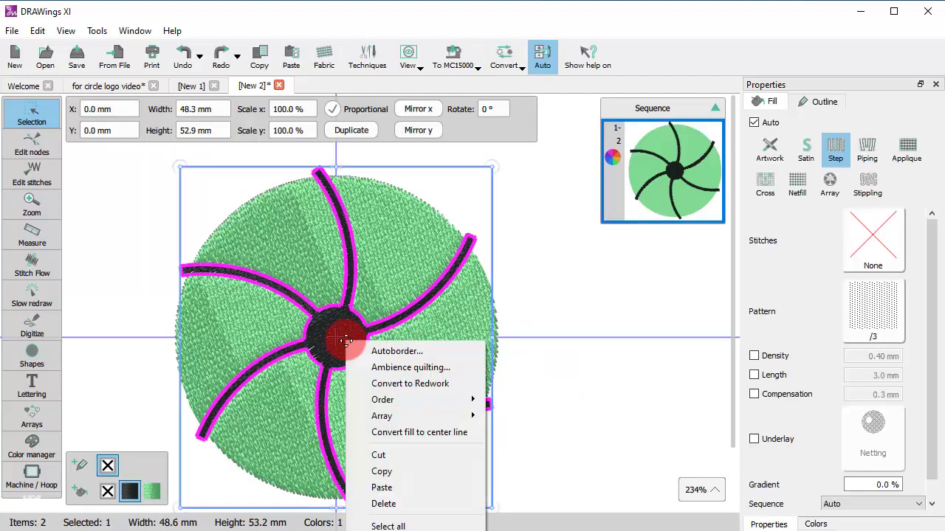
pyautogui.click(411, 503)
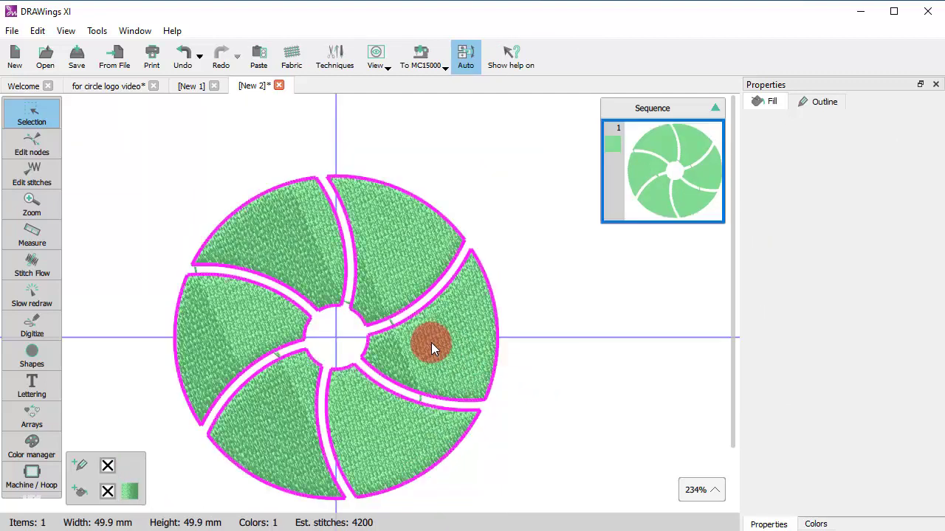
# Break the trimmed green circle apart into six separate segments.
pyautogui.click(431, 343)
pyautogui.click(581, 486)
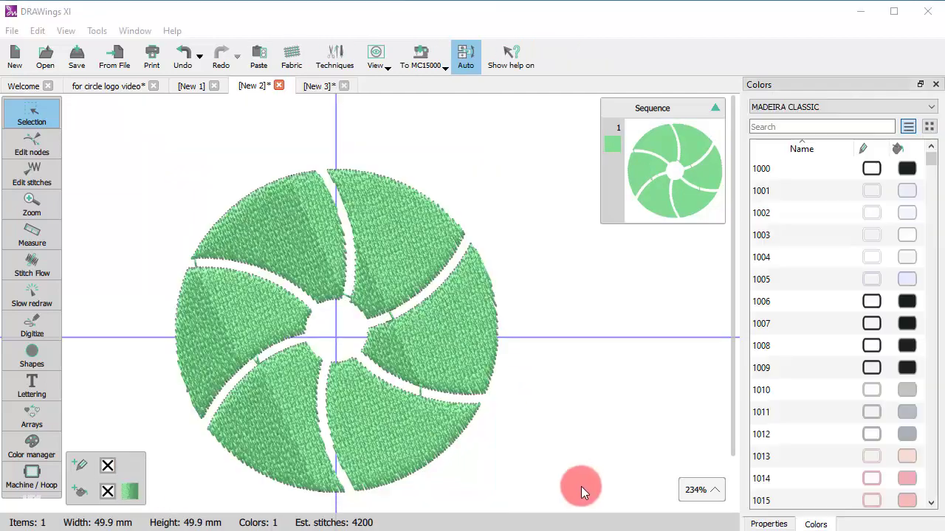
pyautogui.click(447, 418)
pyautogui.rightClick(420, 253)
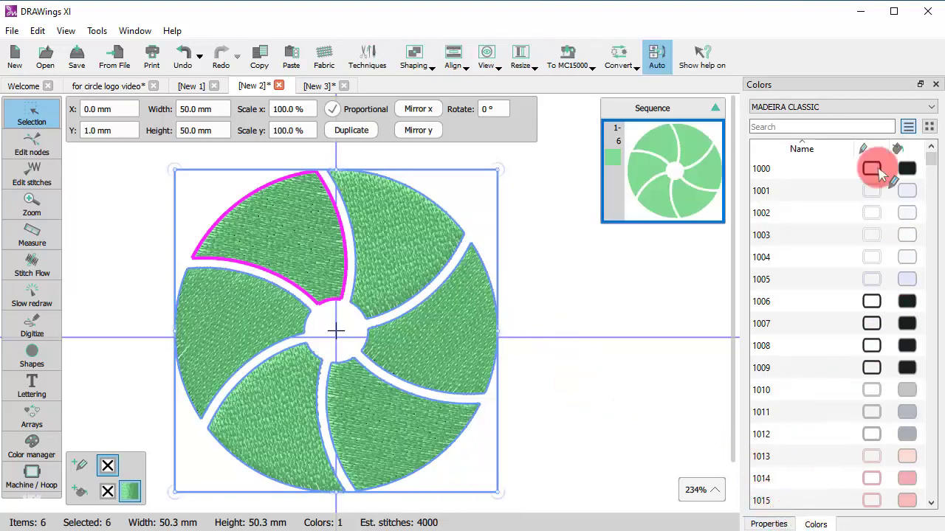
# Switch the thread palette to COATS SYLKO and fill the upper-left segment with B3487 Dark Pink.
pyautogui.click(852, 107)
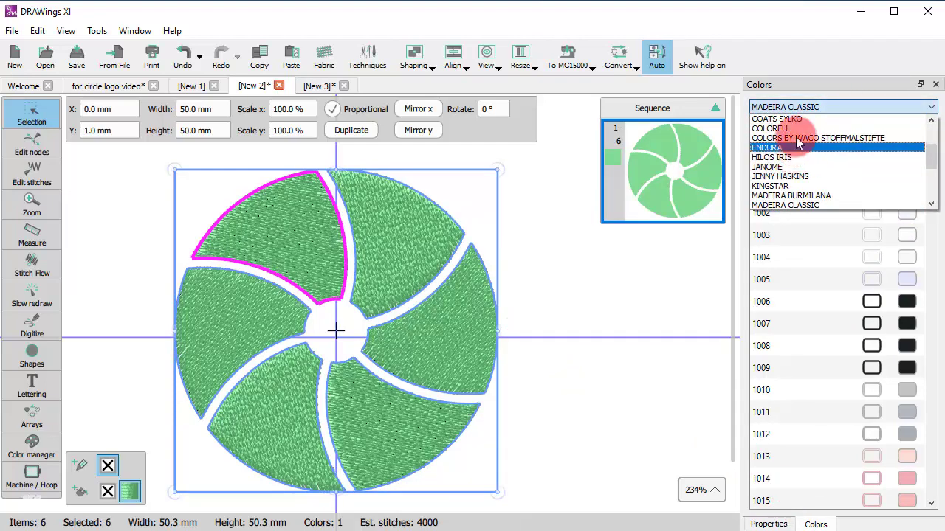
pyautogui.click(801, 119)
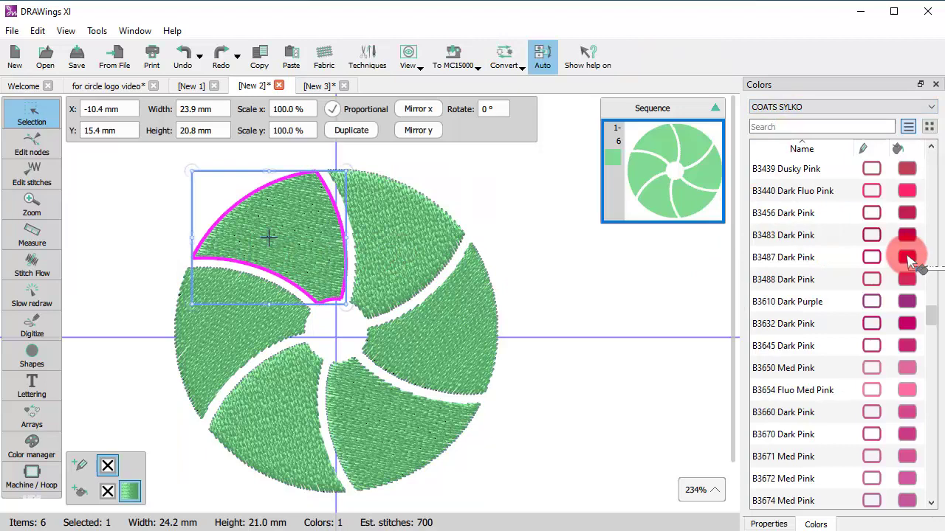
pyautogui.click(907, 257)
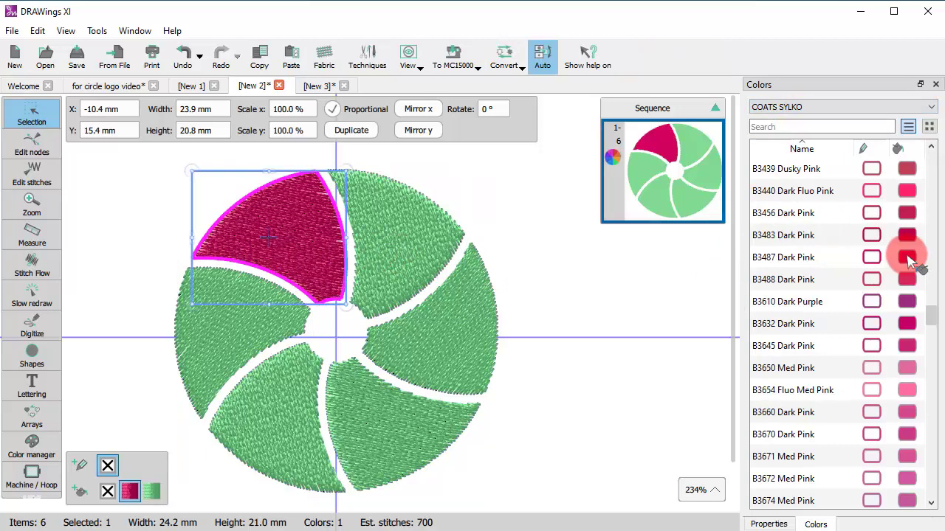
# Fill the upper-right segment with B2224 Red.
pyautogui.click(428, 247)
pyautogui.scroll(20, 853, 283)
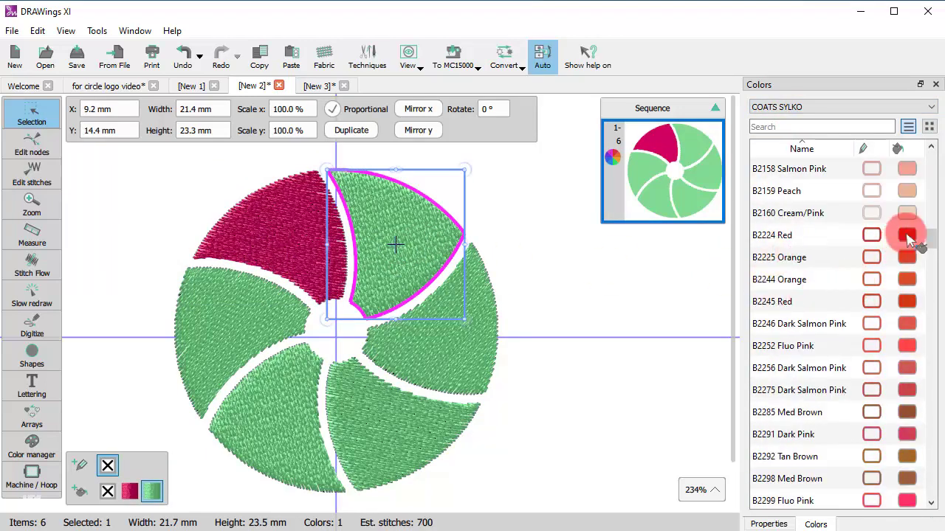
pyautogui.click(907, 235)
# Fill the right segment with a royal blue thread colour from the COATS SYLKO palette.
pyautogui.click(453, 338)
pyautogui.scroll(-20, 908, 354)
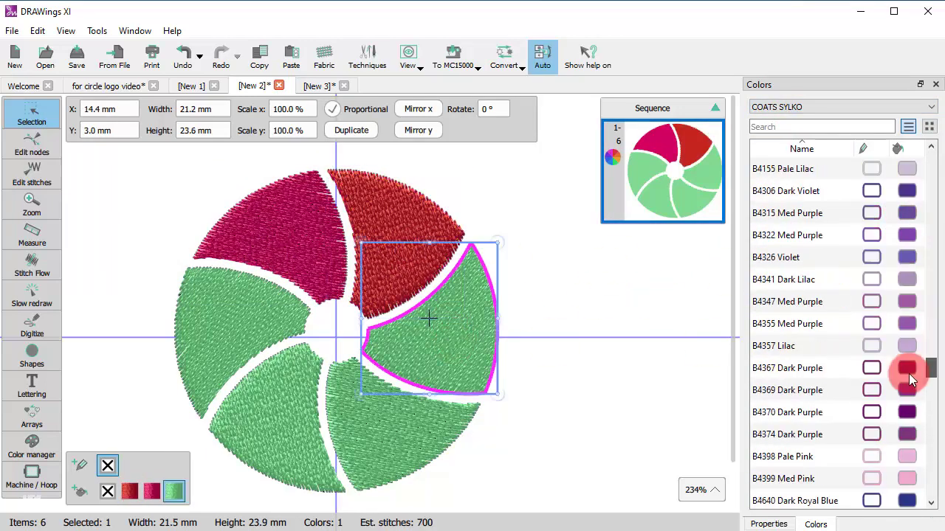
pyautogui.scroll(-20, 910, 378)
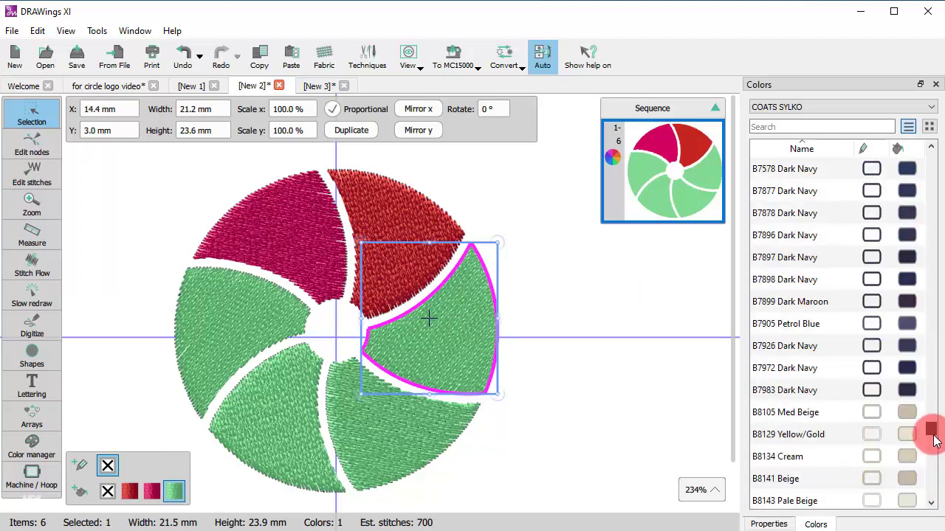
pyautogui.scroll(6, 812, 359)
pyautogui.click(904, 195)
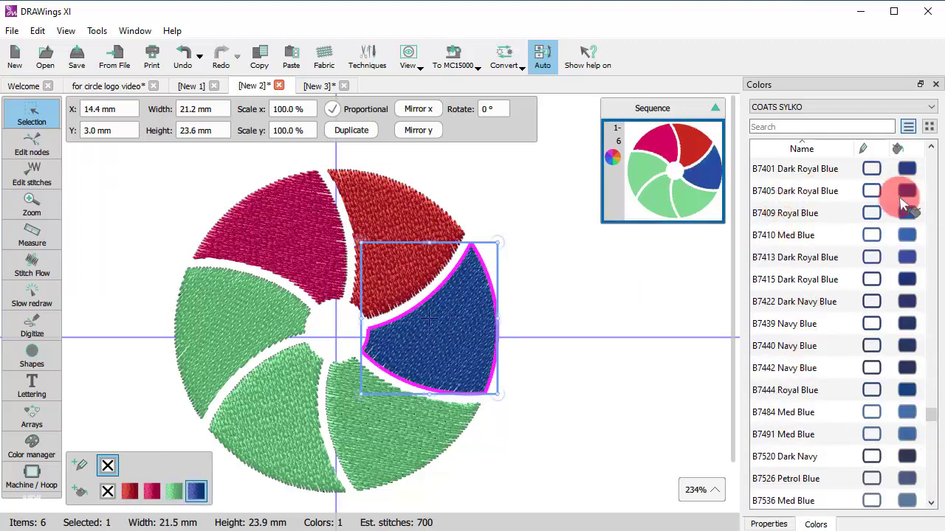
# Fill the lower-right segment with B1265 Gold/Yellow and the lower-left segment with a dark green thread colour.
pyautogui.click(400, 422)
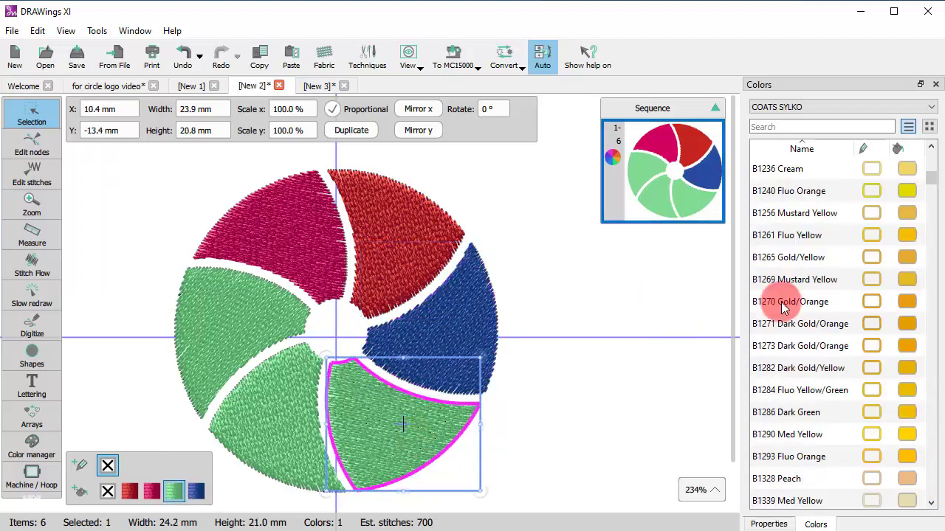
pyautogui.click(911, 251)
pyautogui.click(281, 400)
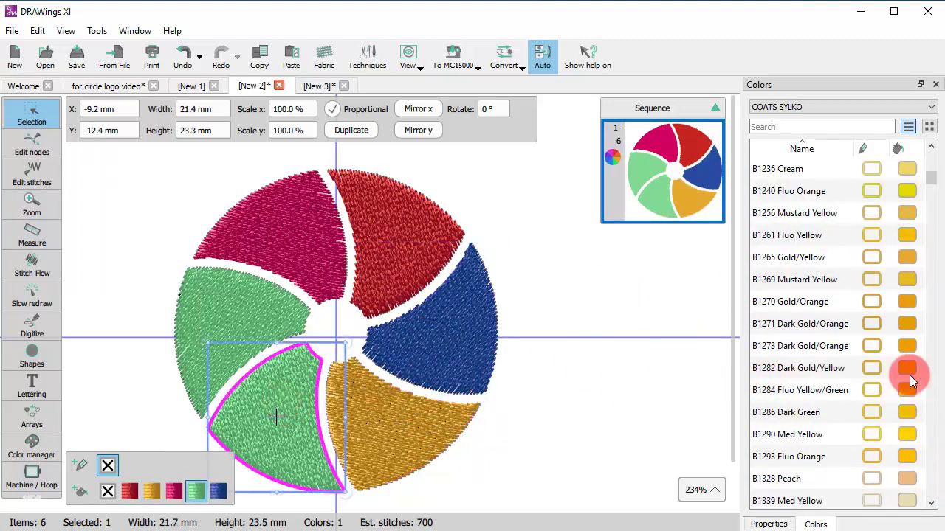
pyautogui.moveTo(934, 183)
pyautogui.mouseDown()
pyautogui.moveTo(933, 322)
pyautogui.moveTo(938, 175)
pyautogui.mouseUp()
pyautogui.click(786, 487)
pyautogui.click(907, 500)
# Fill the left segment with B1237 Gold/Yellow and deselect it.
pyautogui.click(247, 317)
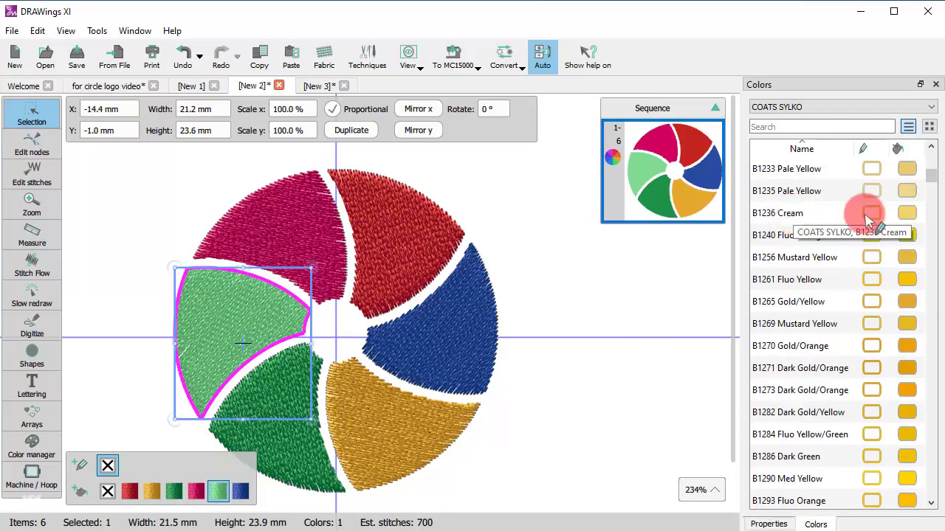
pyautogui.scroll(3, 825, 214)
pyautogui.click(907, 257)
pyautogui.click(599, 306)
pyautogui.scroll(2, 295, 440)
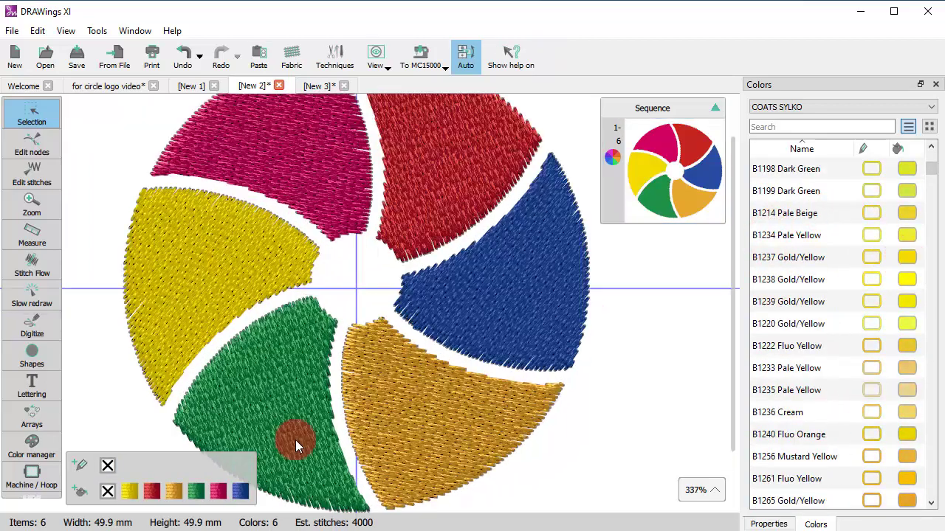